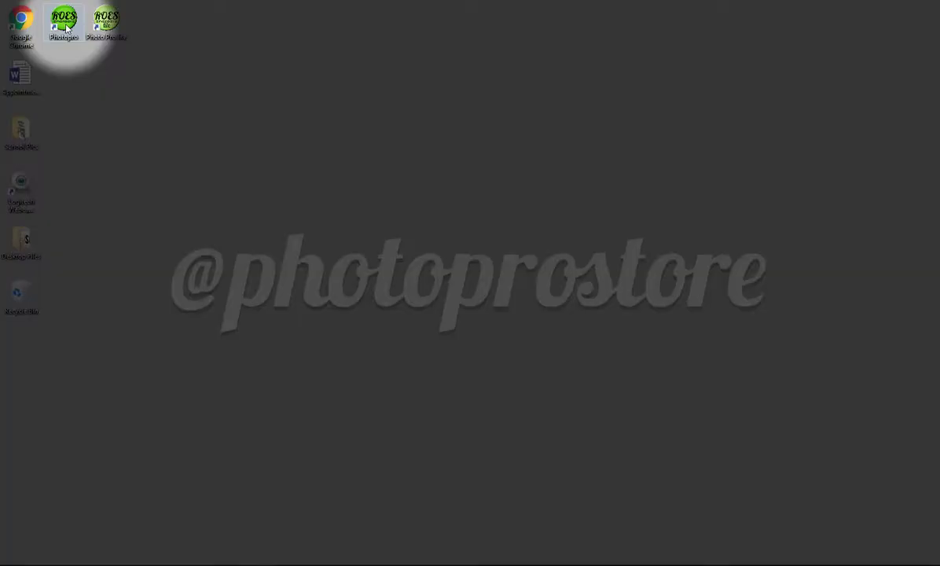
# Launch Photopro (ROES) from its desktop shortcut
pyautogui.doubleClick(65, 23)
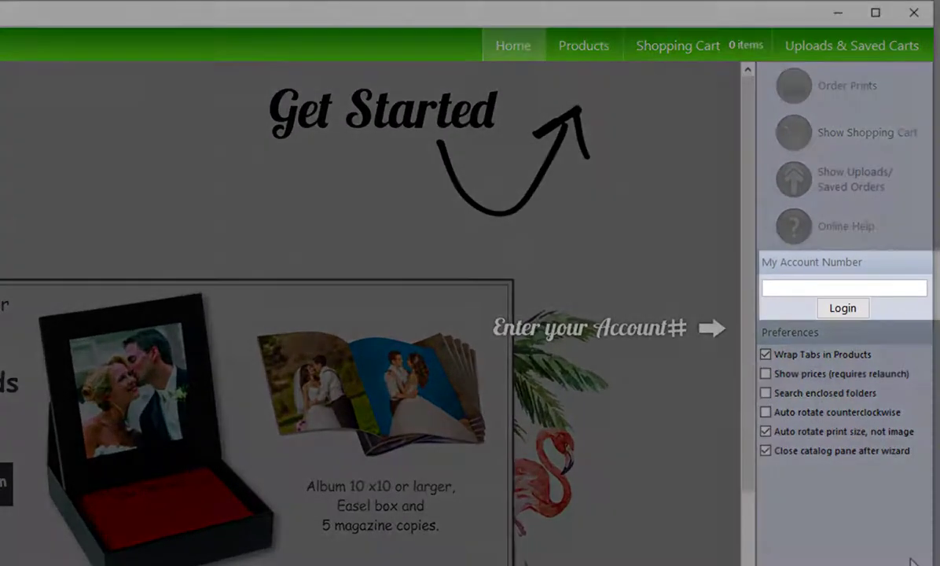
# Sign in to Photopro with the generic new-user account number
pyautogui.click(860, 285)
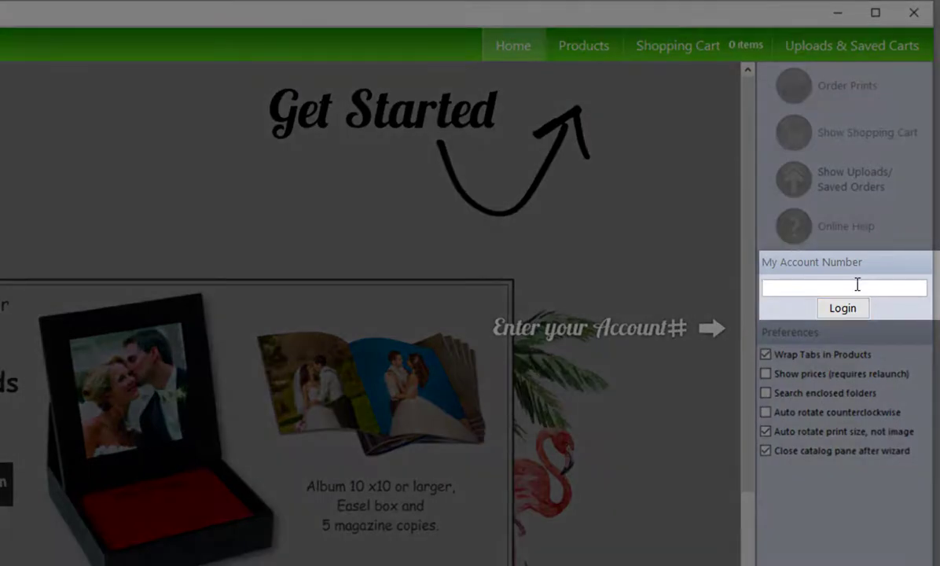
pyautogui.write('NEWUSER')
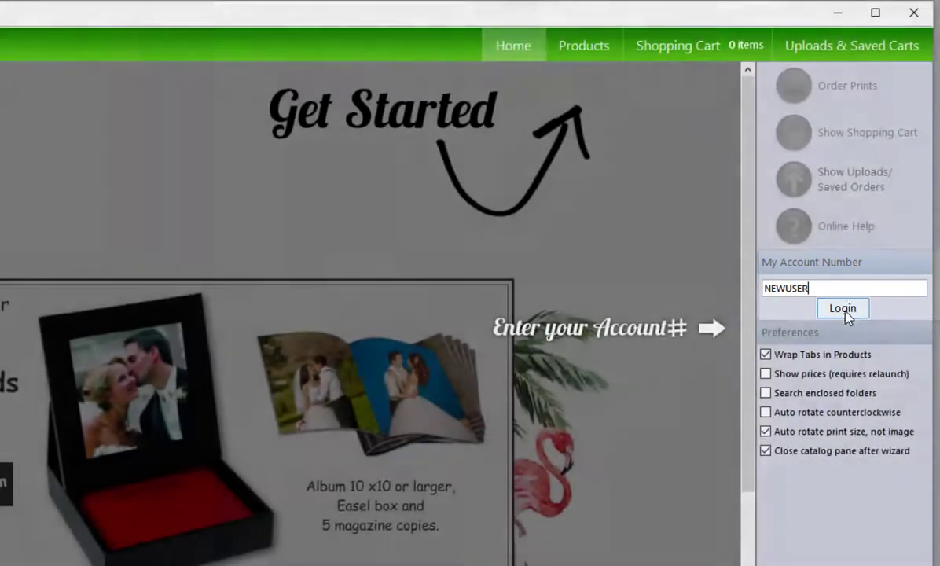
pyautogui.click(844, 312)
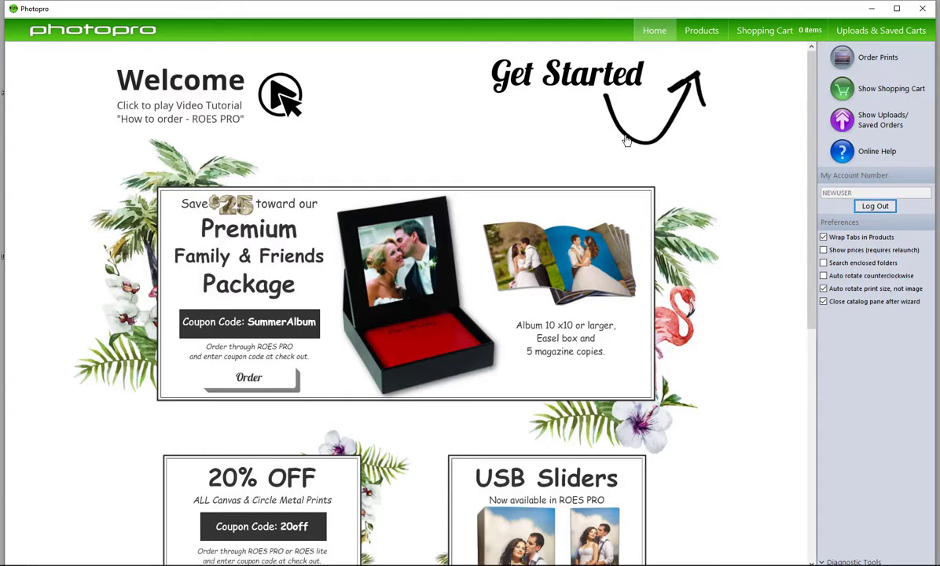
# Select the 5x7 size in the Luster & Metallic catalog, then minimise Photopro
pyautogui.click(702, 33)
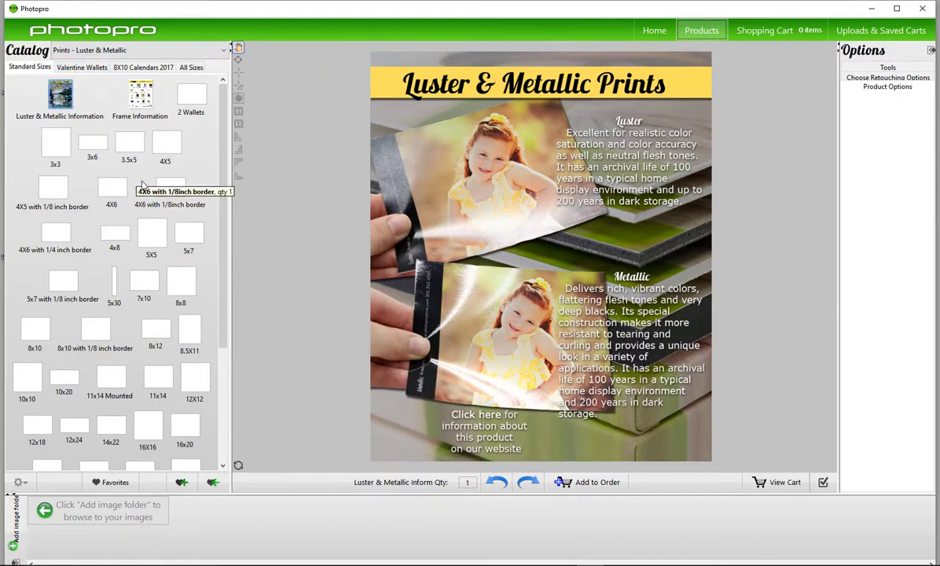
pyautogui.click(188, 232)
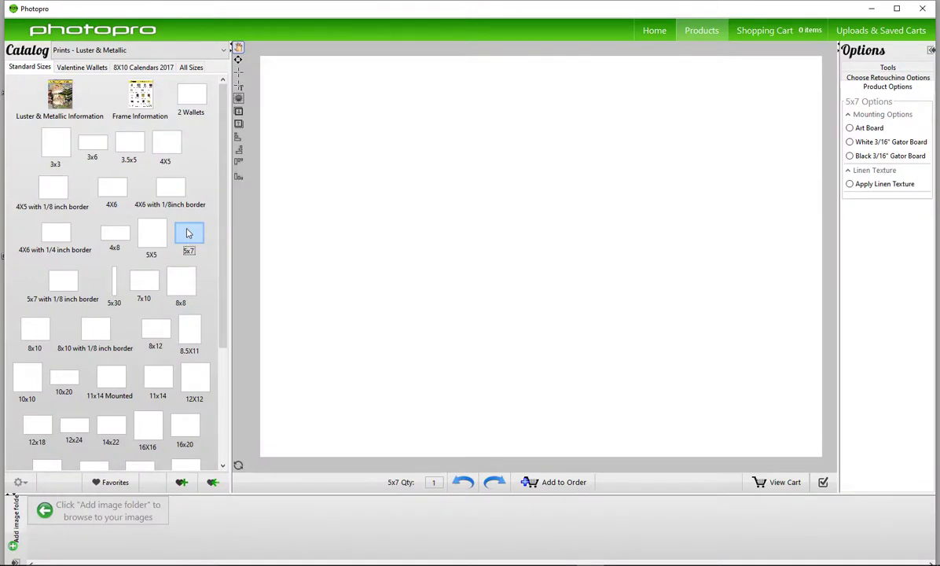
pyautogui.click(876, 14)
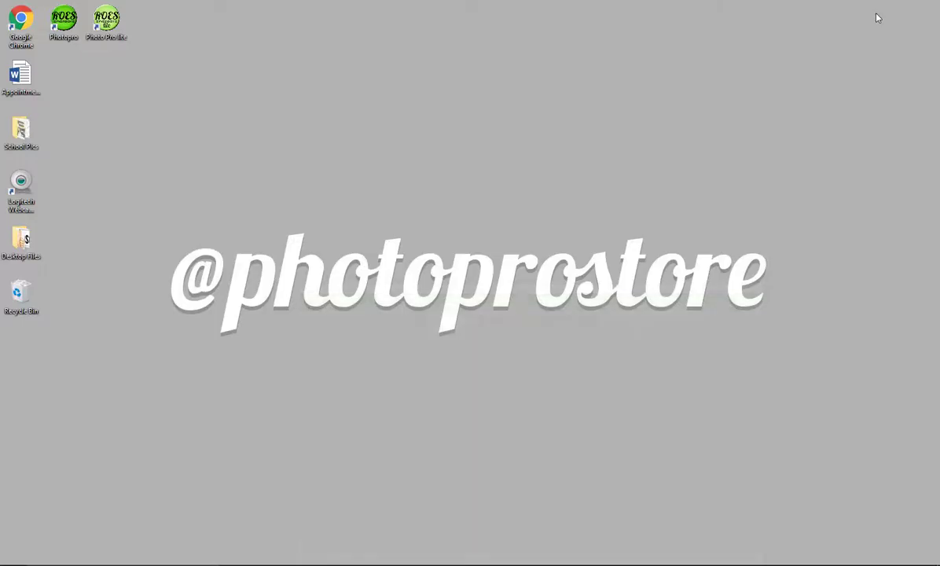
# Drop all 27 Baby Reveal photos onto the 5x7 canvas, confirming them as prints
pyautogui.click(346, 550)
pyautogui.click(807, 441)
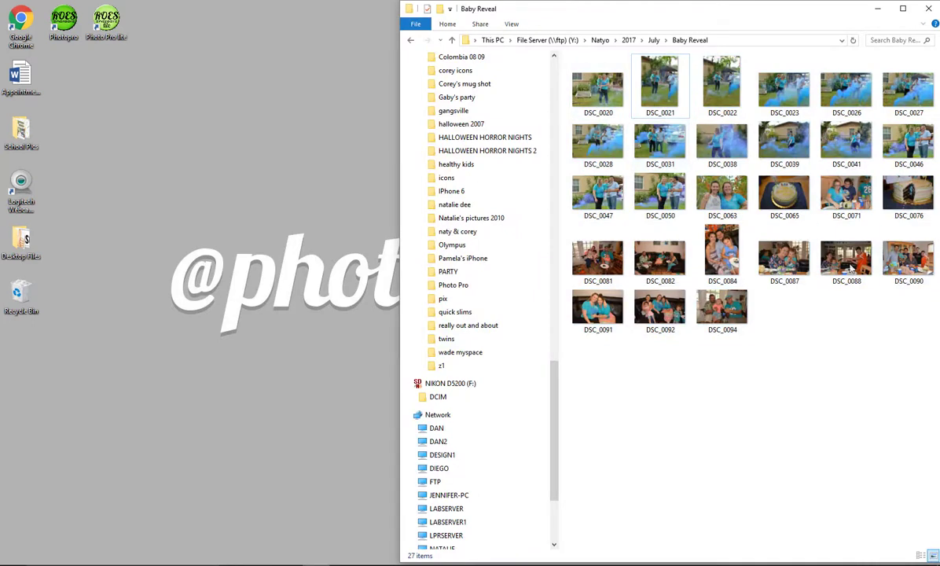
pyautogui.hotkey('ctrl', 'a')
pyautogui.moveTo(660, 309); pyautogui.dragTo(566, 313)
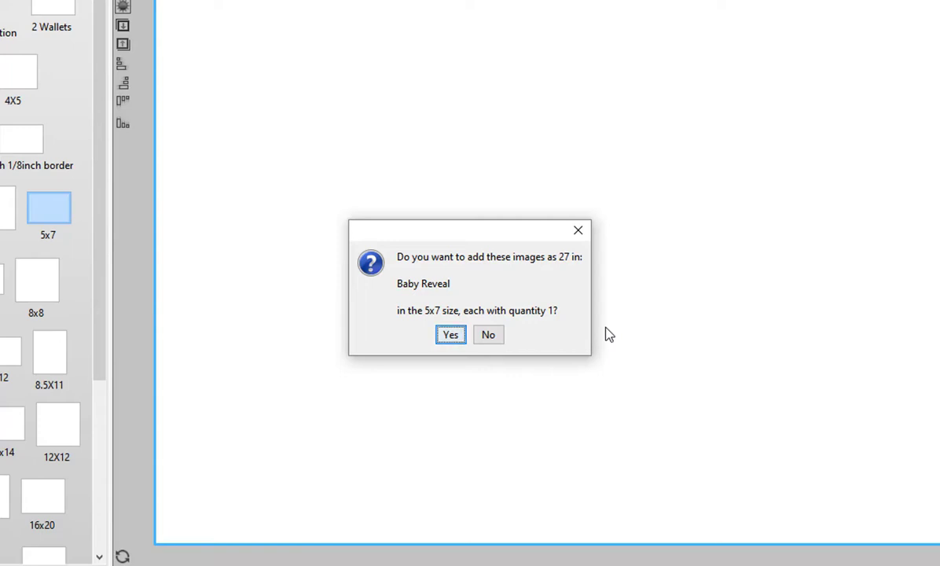
pyautogui.click(434, 342)
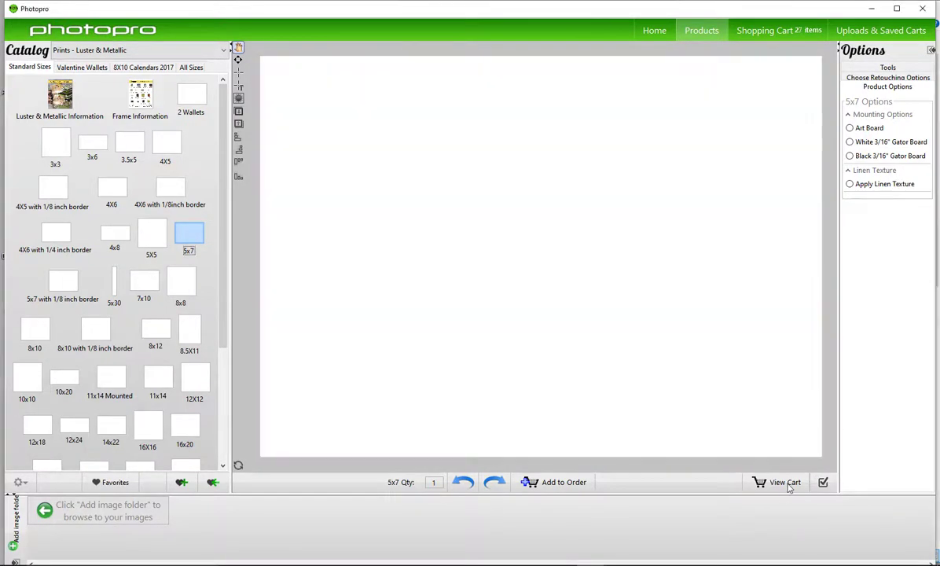
pyautogui.click(785, 483)
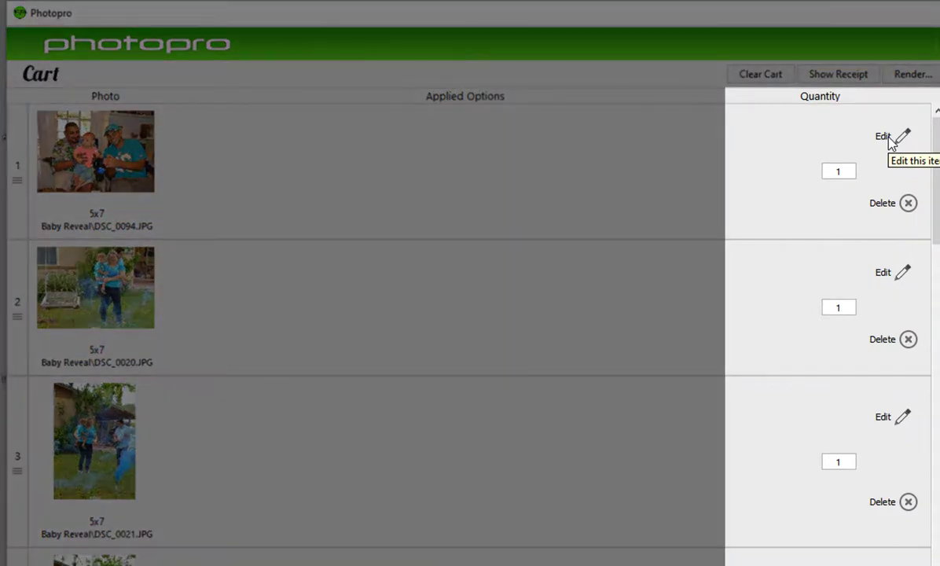
# Set the DSC_0094 5x7 quantity to 3 and go back to the catalog
pyautogui.click(840, 171)
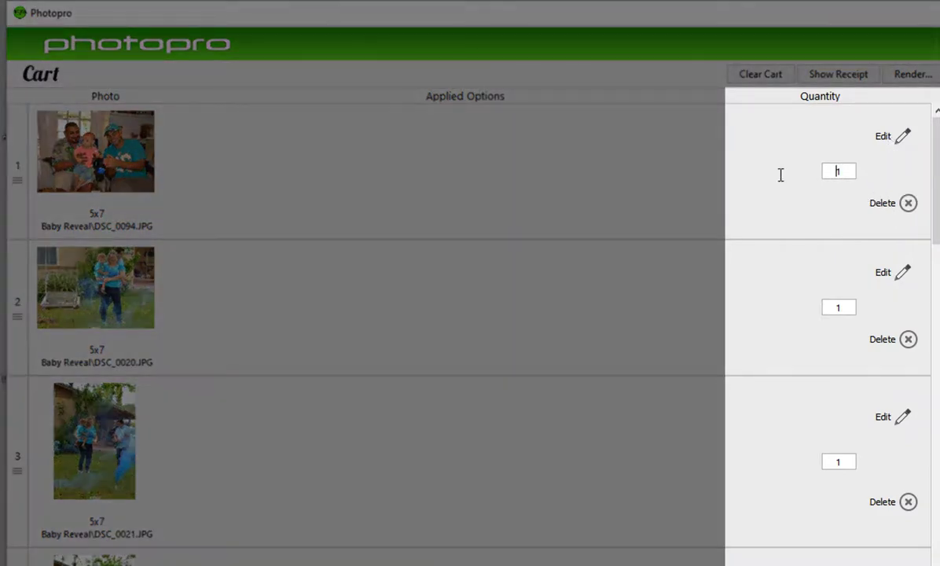
pyautogui.doubleClick(834, 171)
pyautogui.write('3')
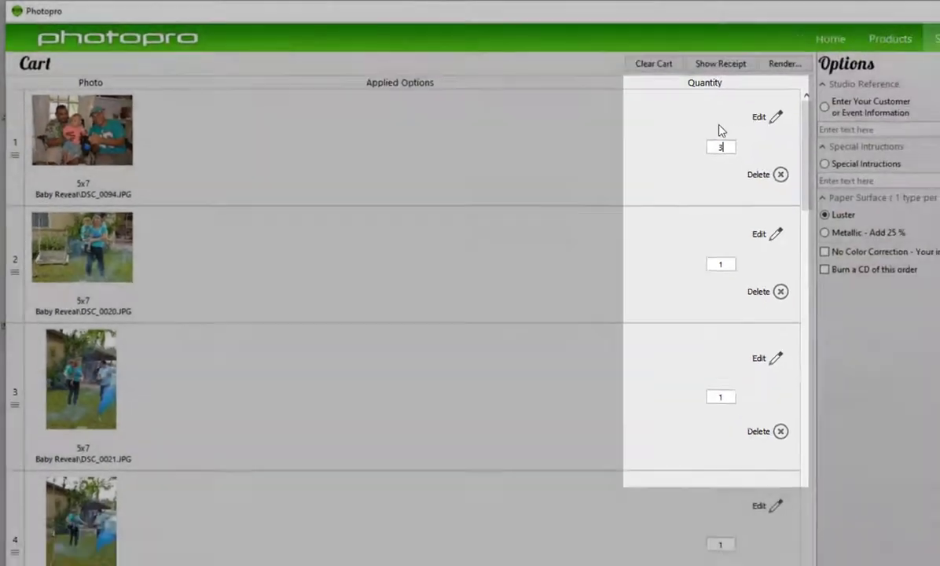
pyautogui.click(595, 560)
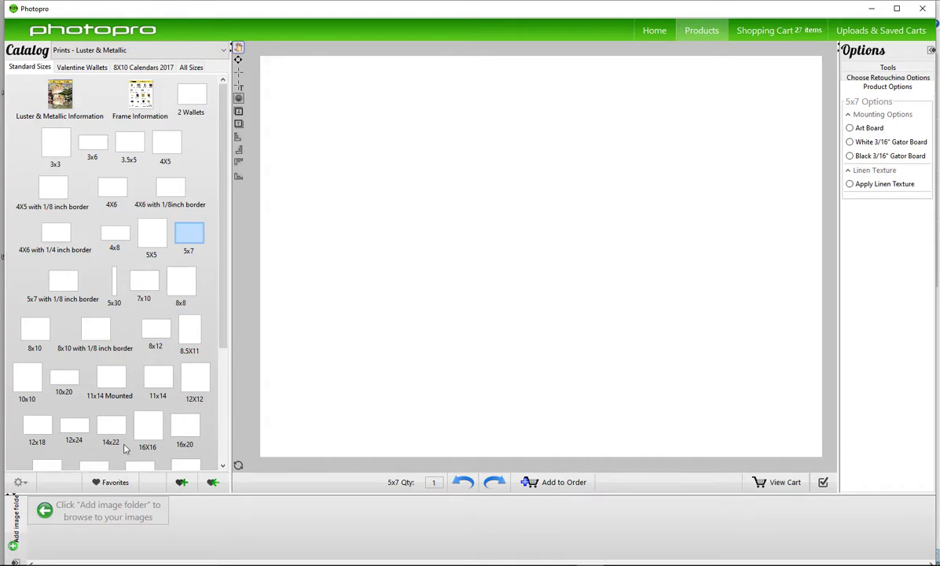
# Load the Baby Reveal folder from This PC as the image source
pyautogui.click(16, 531)
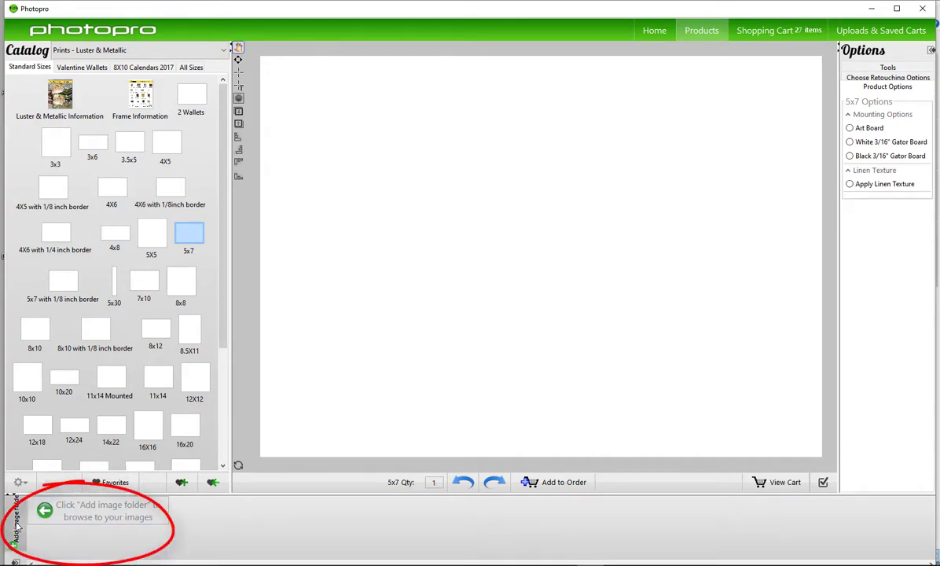
pyautogui.click(327, 355)
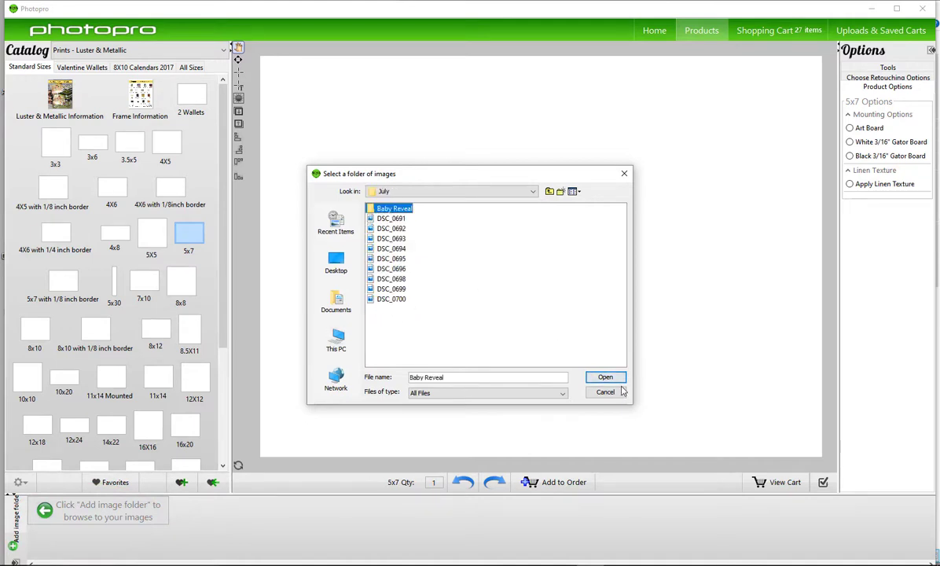
pyautogui.click(605, 379)
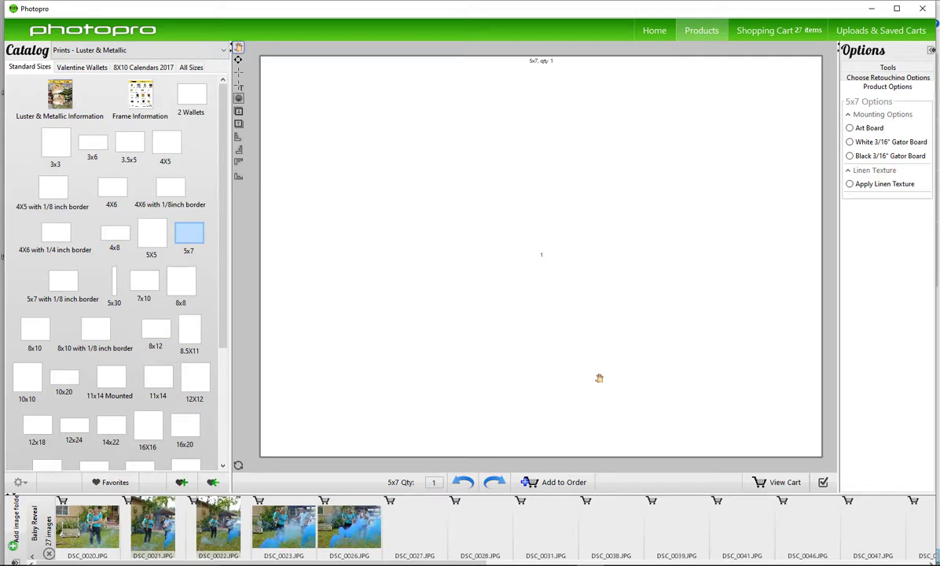
pyautogui.moveTo(424, 564)
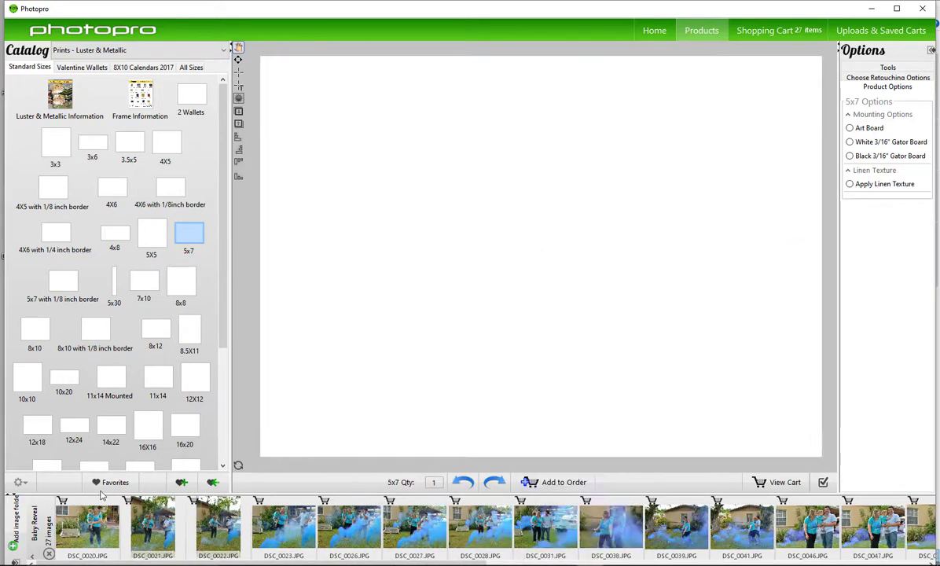
# Place DSC_0023 on an 8x10 print, shift the crop left, and add it
pyautogui.click(35, 334)
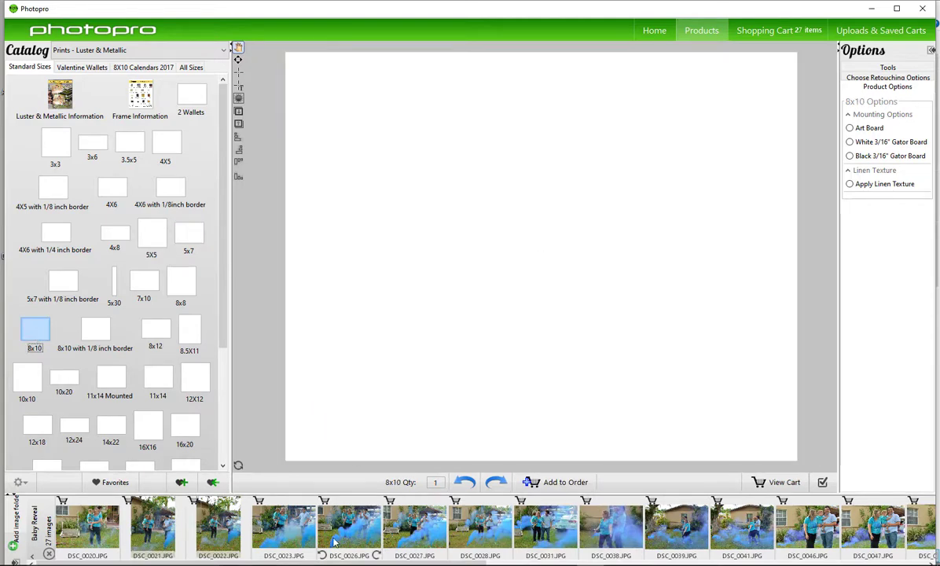
pyautogui.click(267, 515)
pyautogui.moveTo(454, 360); pyautogui.dragTo(448, 370)
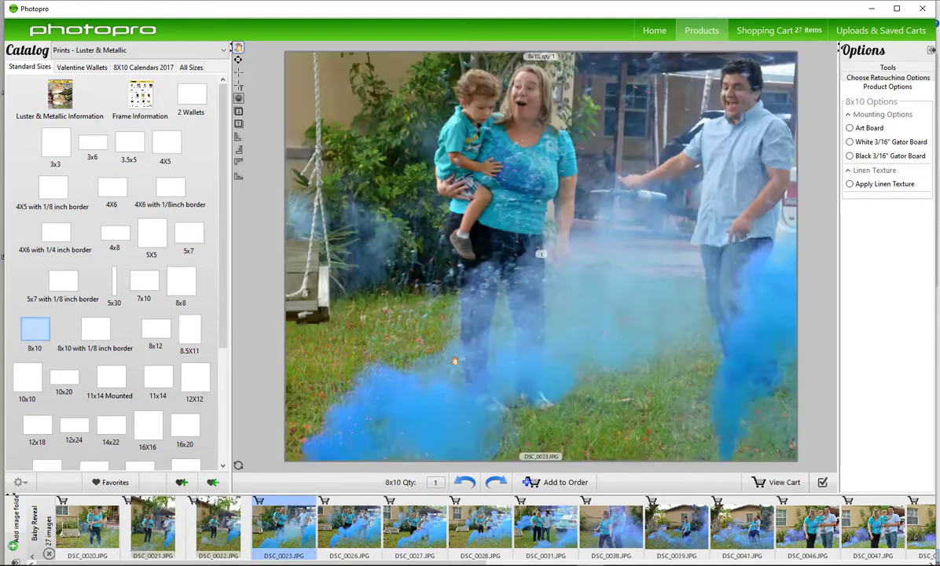
pyautogui.moveTo(429, 411); pyautogui.dragTo(391, 418)
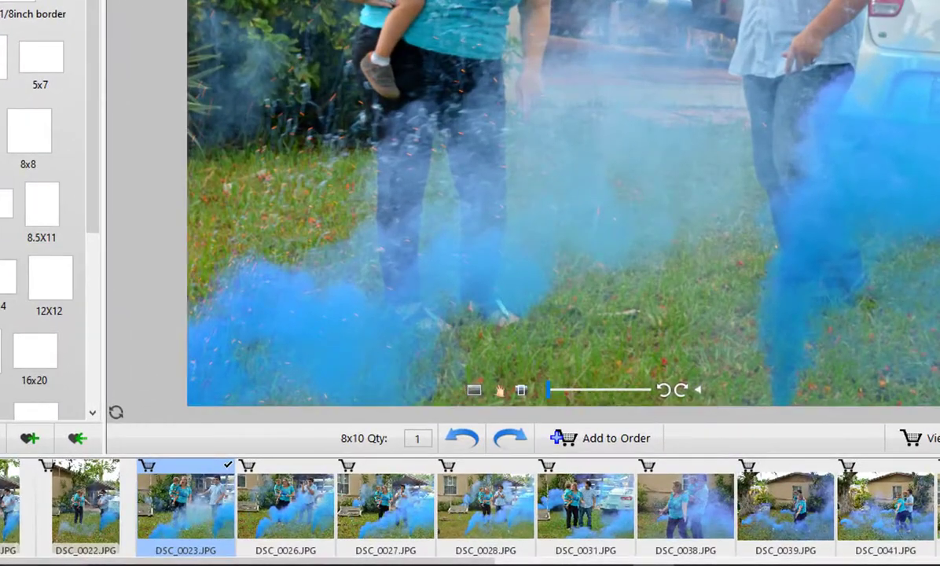
pyautogui.click(520, 391)
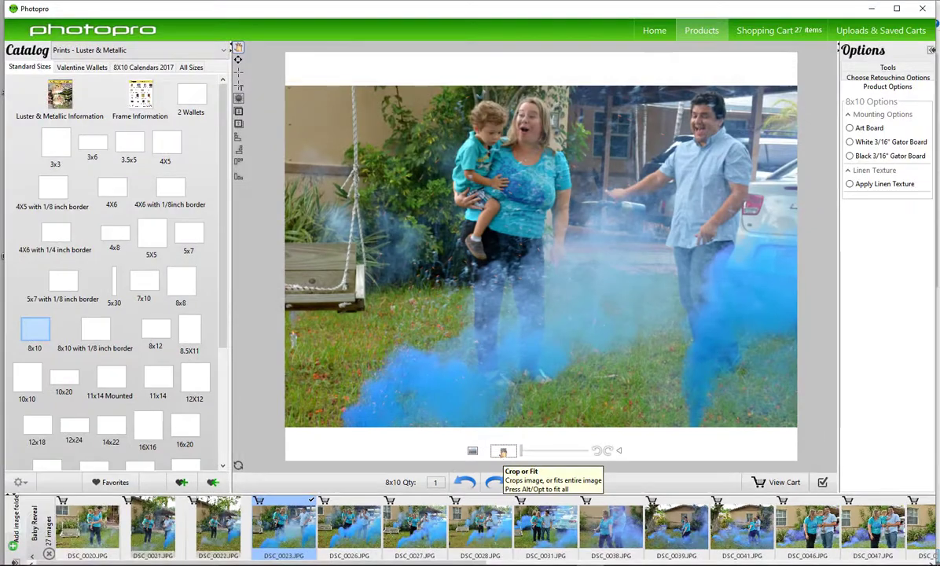
pyautogui.click(521, 392)
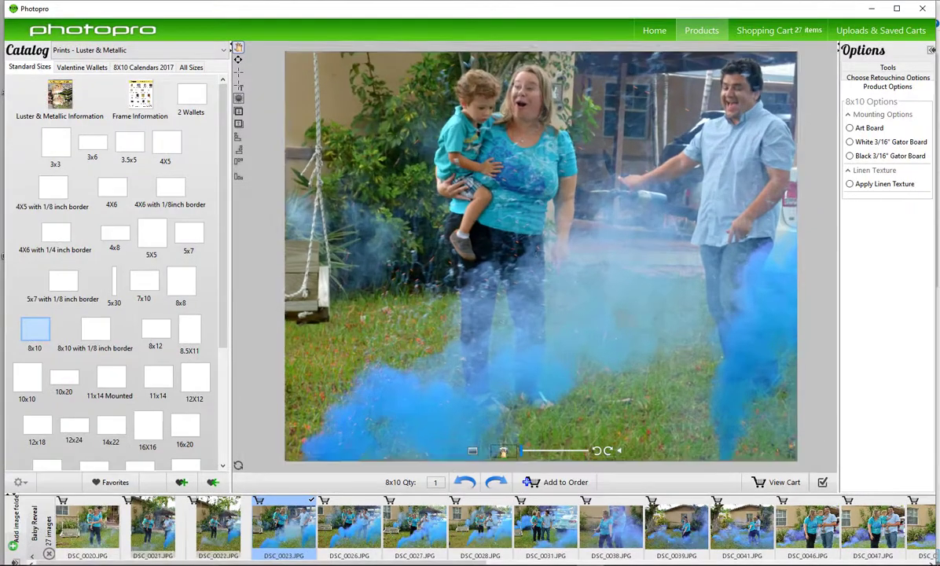
pyautogui.moveTo(588, 254); pyautogui.dragTo(541, 254)
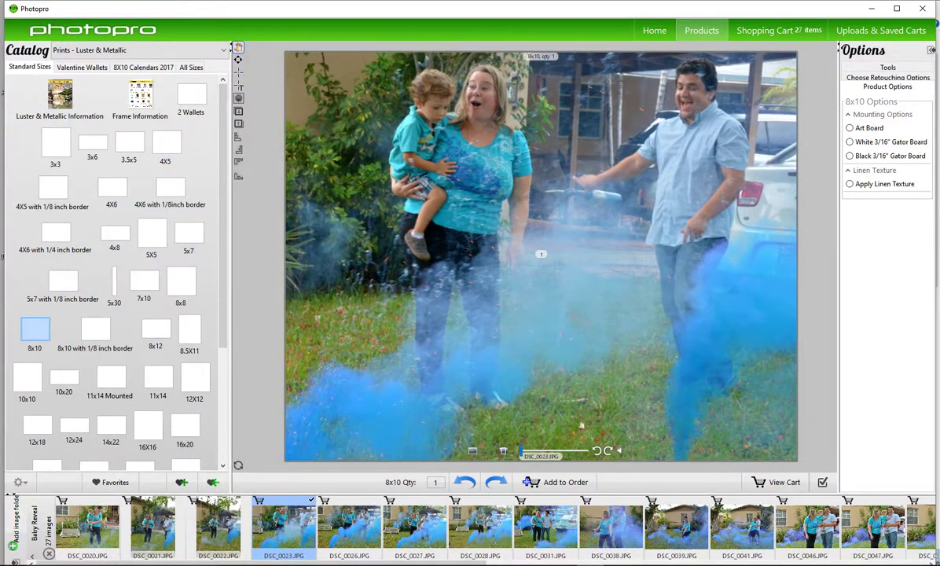
pyautogui.click(565, 483)
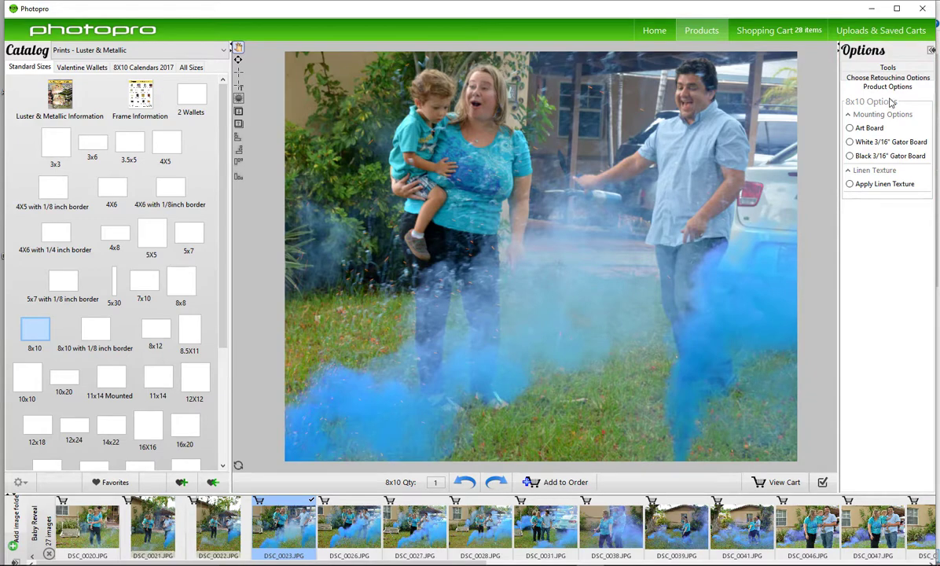
# Review the 28-item, 30-print cart and start Complete and send order
pyautogui.click(780, 483)
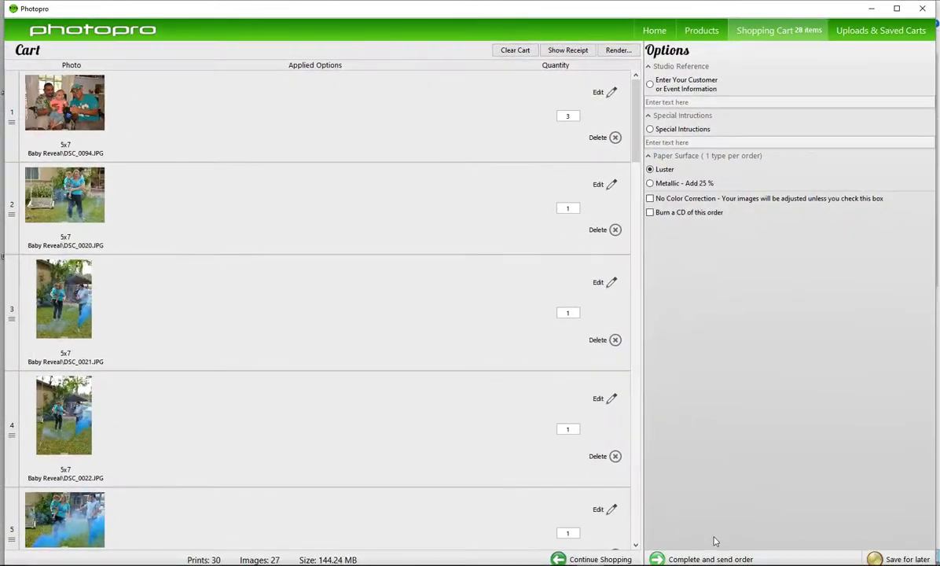
pyautogui.click(710, 559)
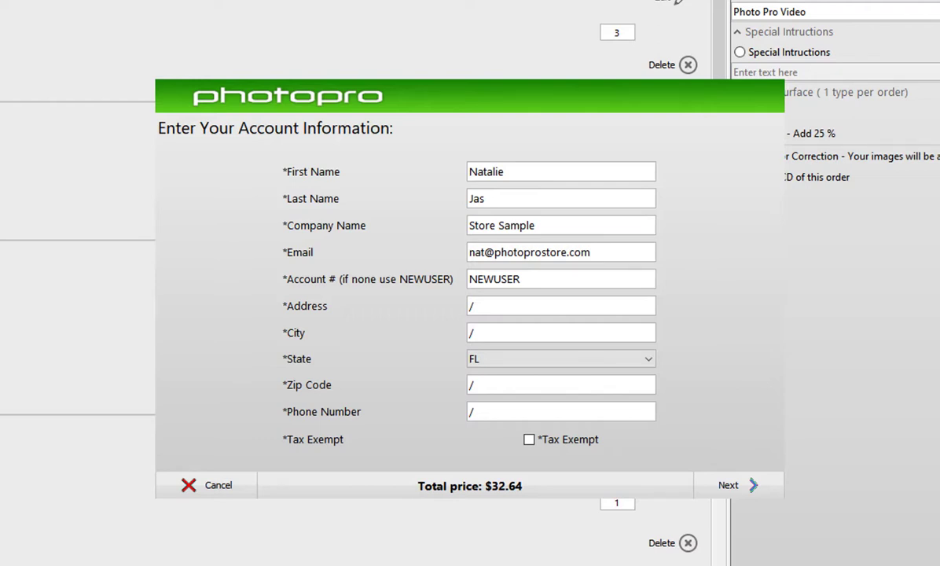
# Accept the filled account details and advance to the Shipping Method step
pyautogui.click(722, 487)
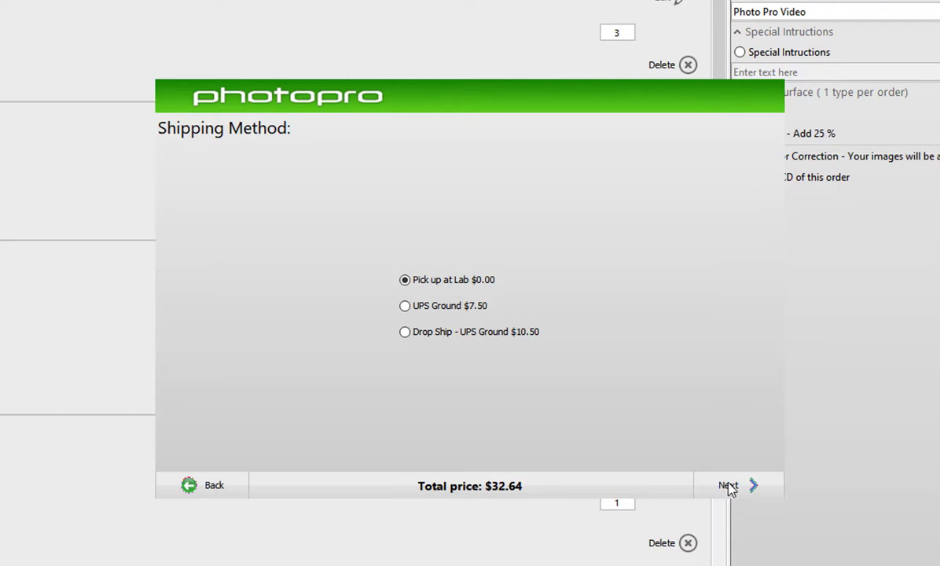
# Keep Pick up at Lab shipping, pay by COD, and choose Send now via the Internet
pyautogui.click(730, 487)
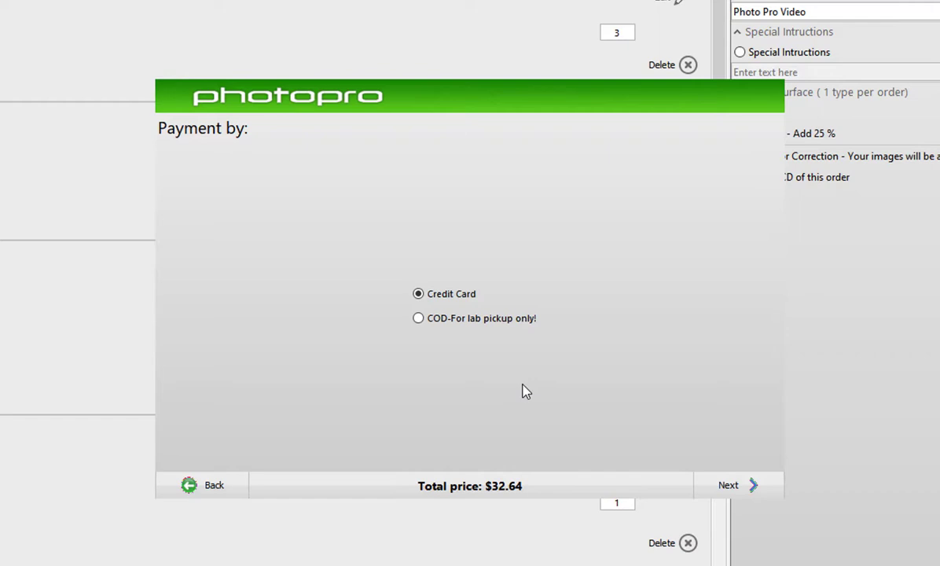
pyautogui.click(424, 319)
pyautogui.click(729, 487)
pyautogui.click(481, 284)
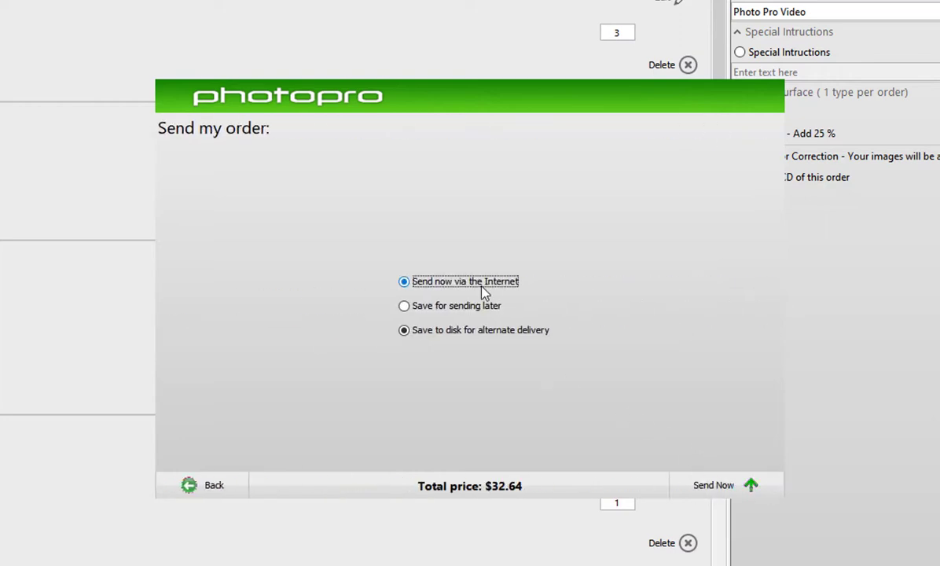
pyautogui.click(420, 307)
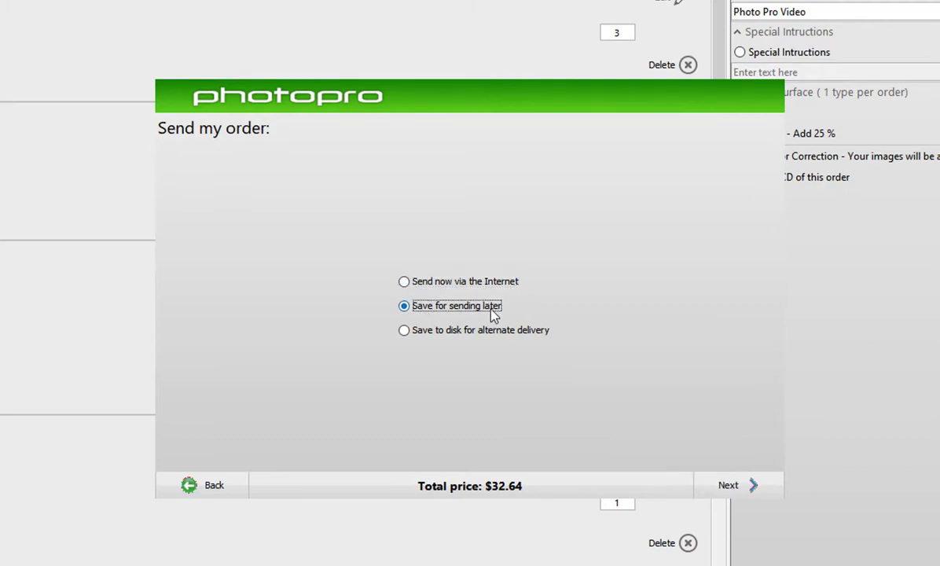
pyautogui.click(422, 337)
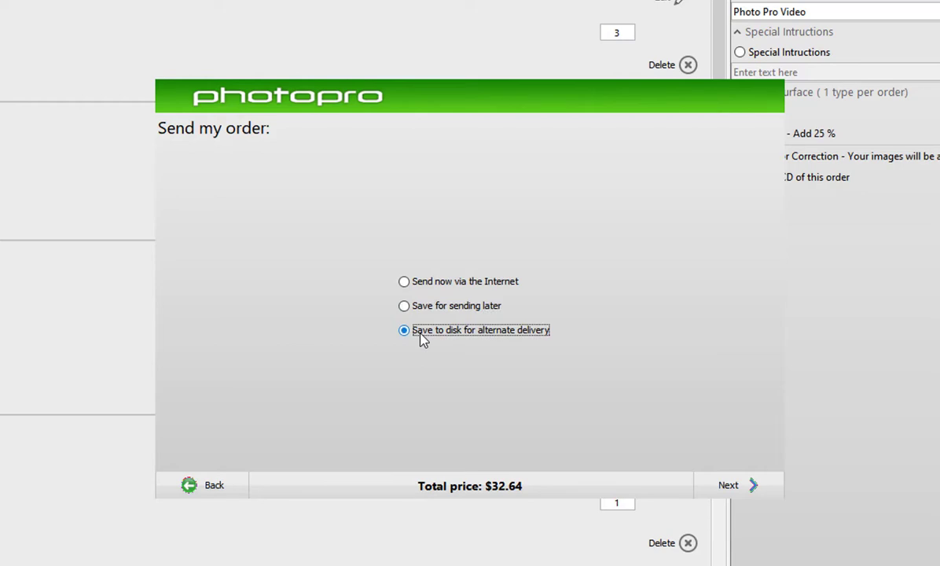
pyautogui.click(416, 289)
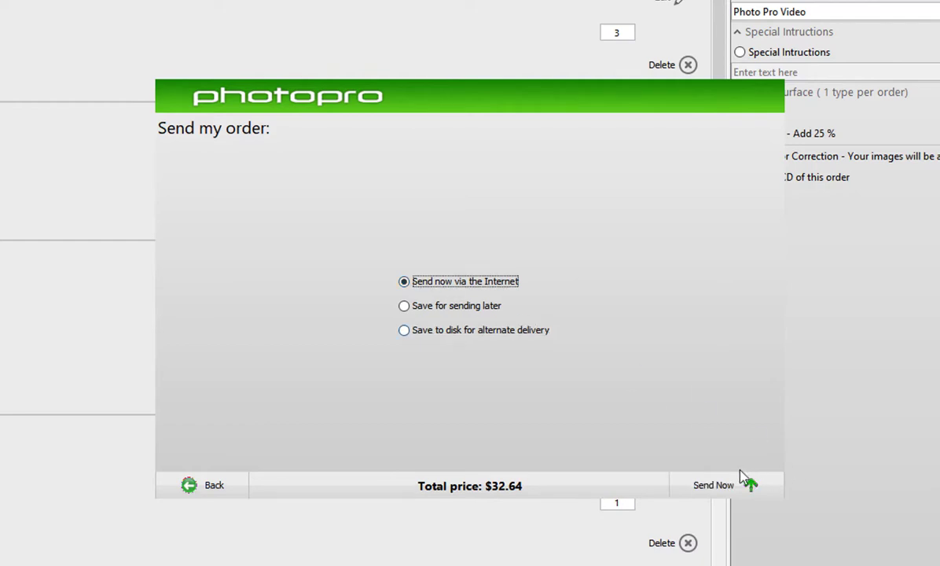